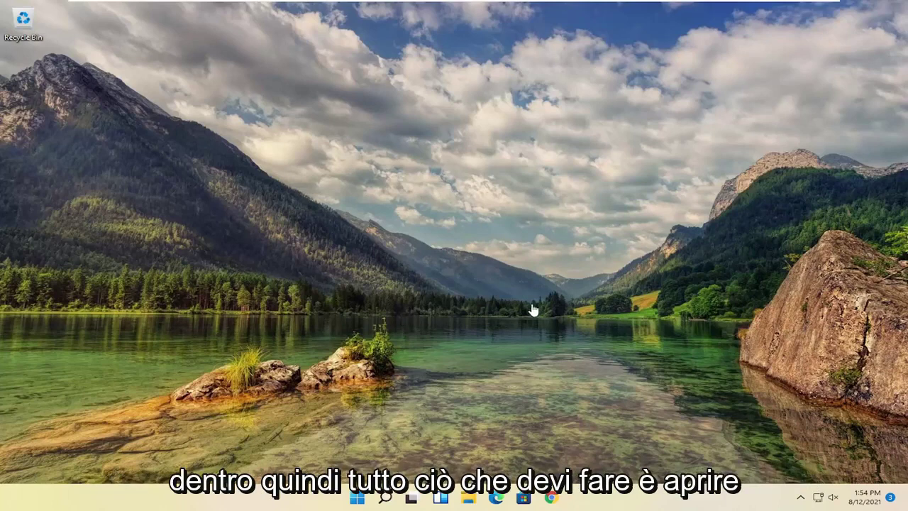
# Step: Search 'notepad' from the taskbar and launch Notepad from Best match
pyautogui.click(383, 497)
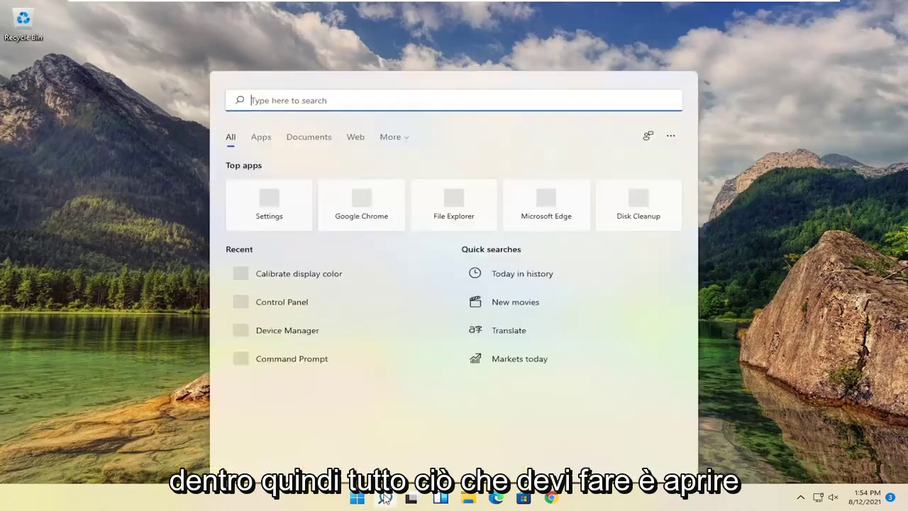
pyautogui.write('notepad')
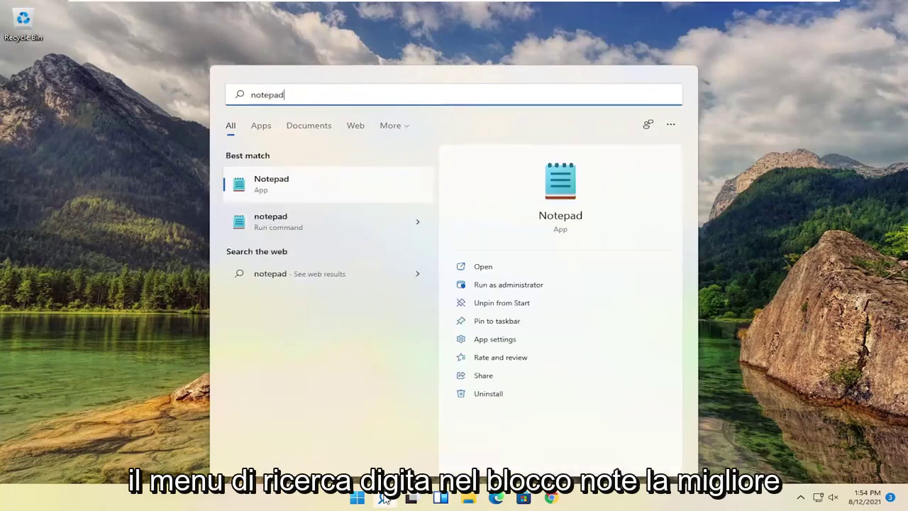
pyautogui.click(261, 188)
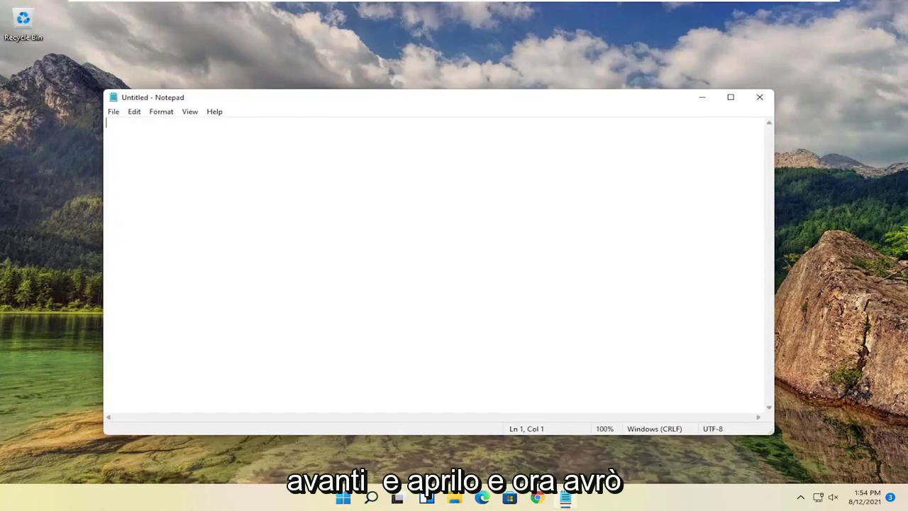
# Step: Paste the explorer.exe restart script and save it to the Desktop as watermark.bat, type All Files
pyautogui.rightClick(257, 156)
pyautogui.click(280, 206)
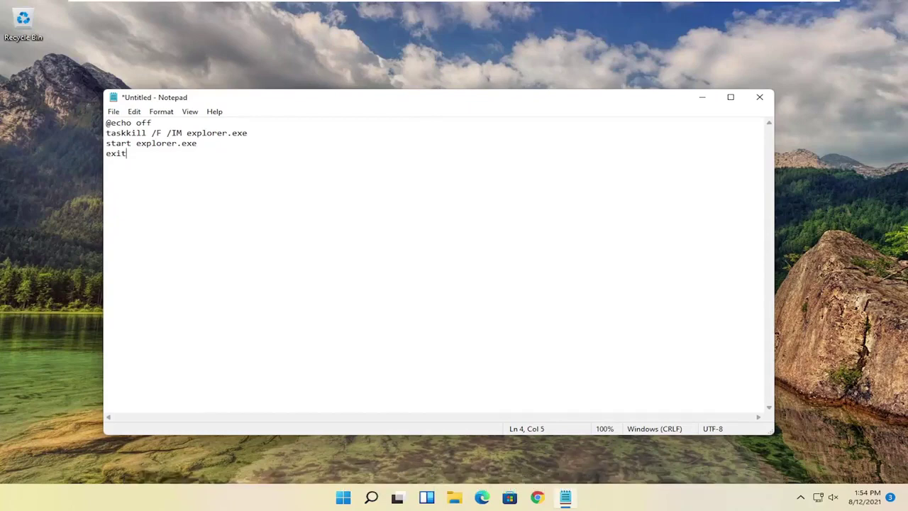
pyautogui.click(114, 112)
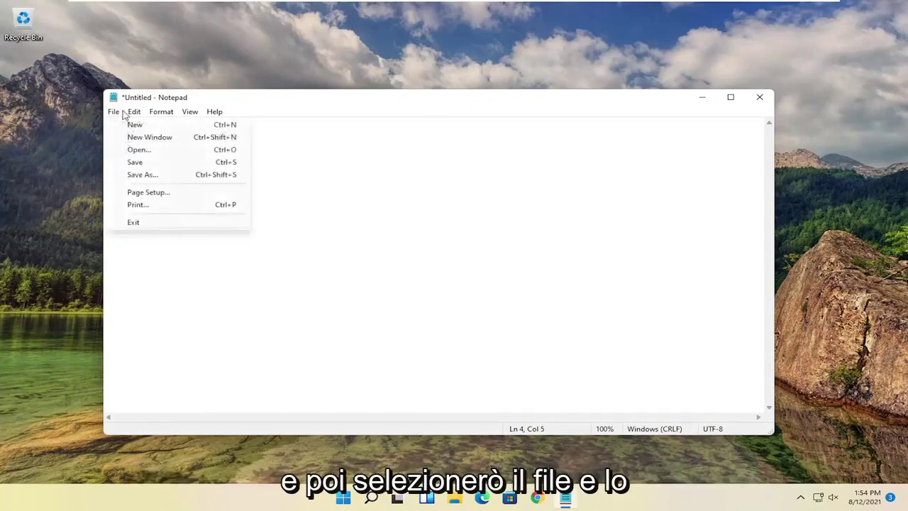
pyautogui.click(138, 174)
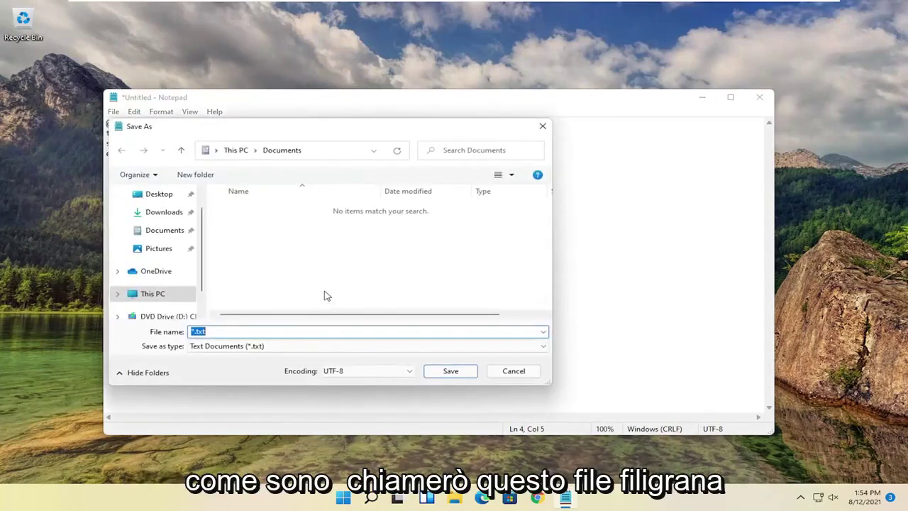
pyautogui.write('watermark.bat')
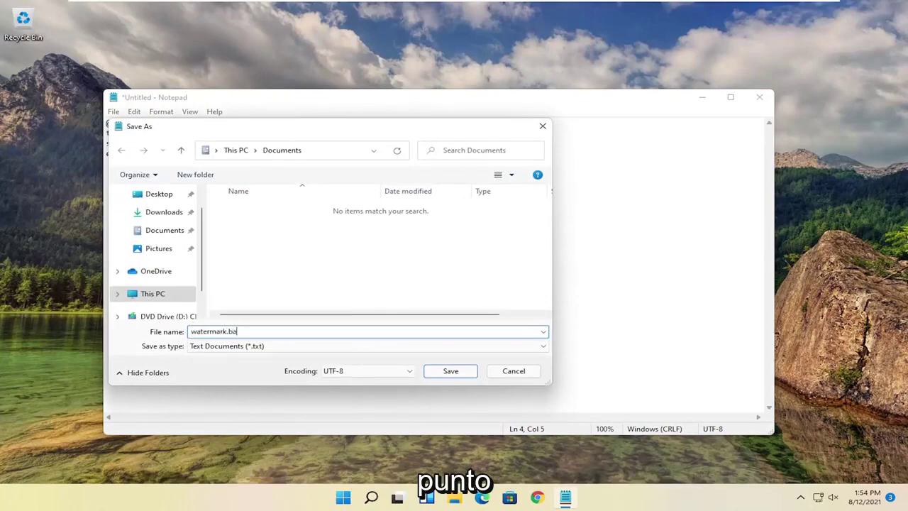
pyautogui.click(161, 198)
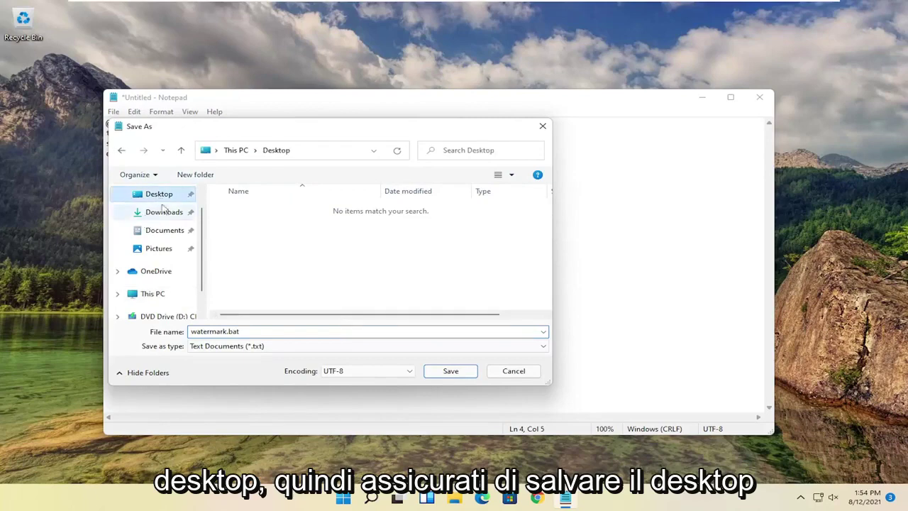
pyautogui.click(225, 349)
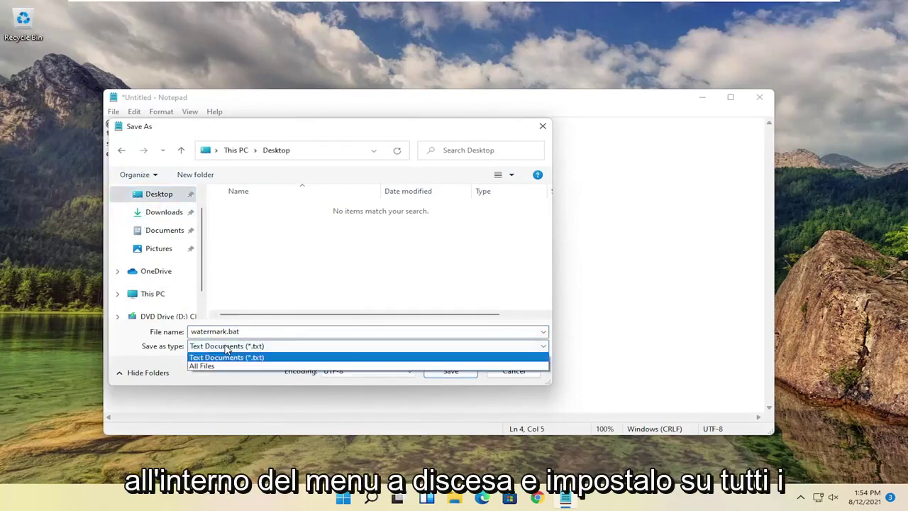
pyautogui.click(206, 366)
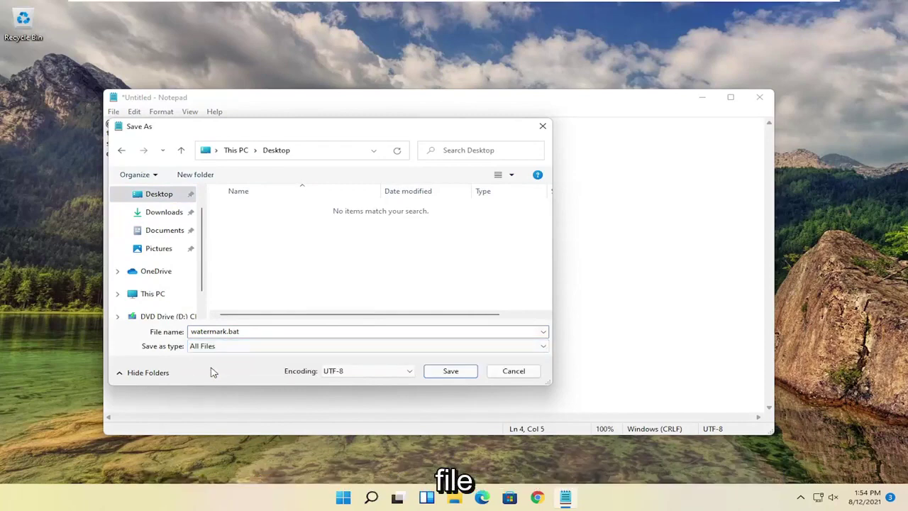
pyautogui.click(447, 373)
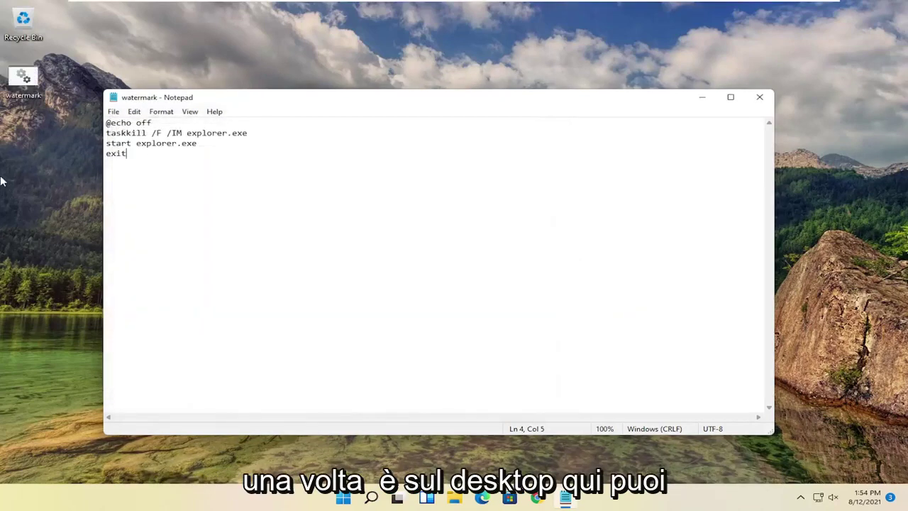
# Step: Close Notepad and run the desktop watermark.bat as administrator
pyautogui.click(758, 98)
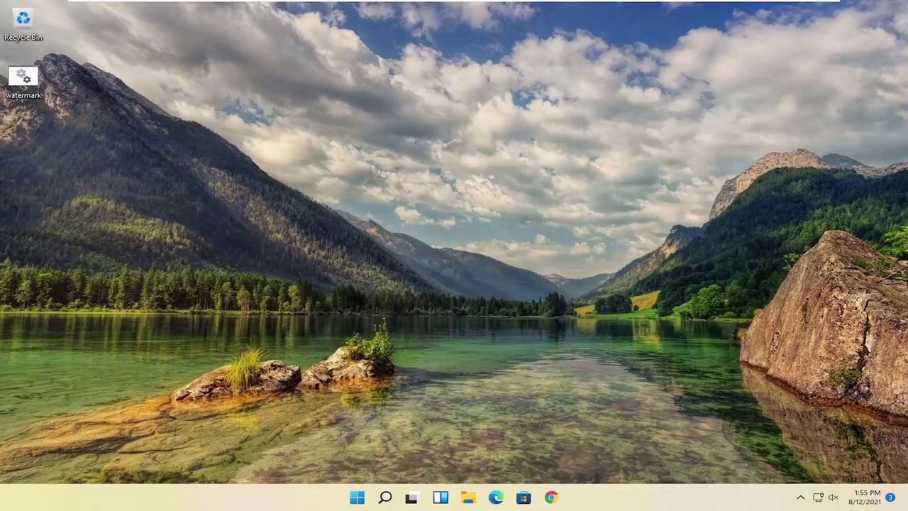
pyautogui.rightClick(26, 72)
pyautogui.click(90, 123)
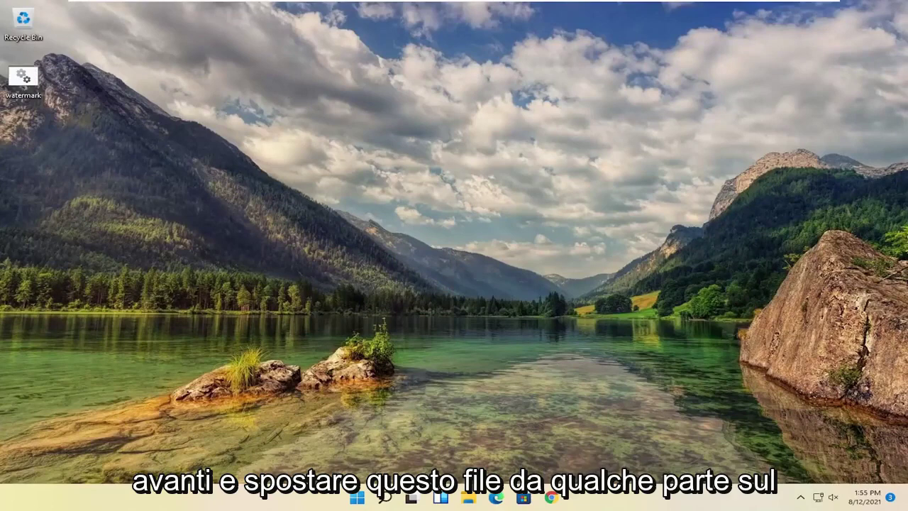
# Step: Drag watermark.bat from the desktop into Documents in File Explorer, then close the window
pyautogui.moveTo(24, 77); pyautogui.dragTo(74, 83)
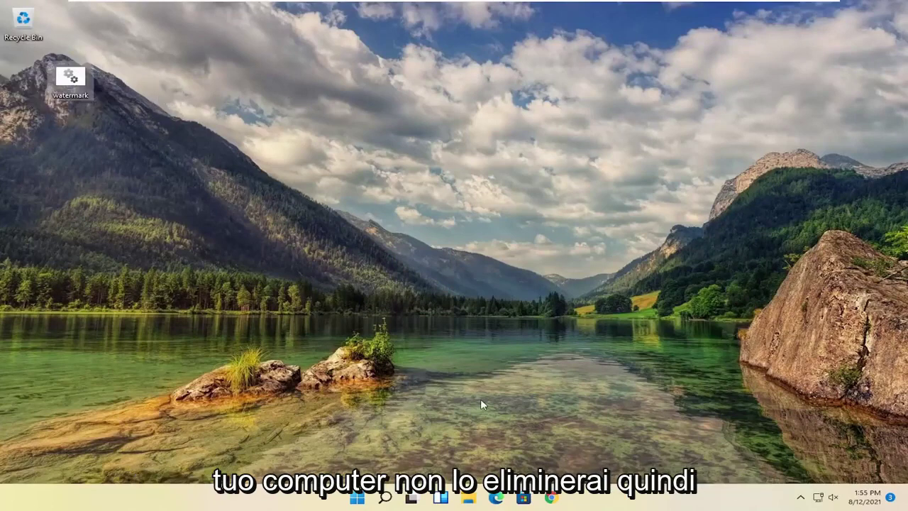
pyautogui.click(467, 498)
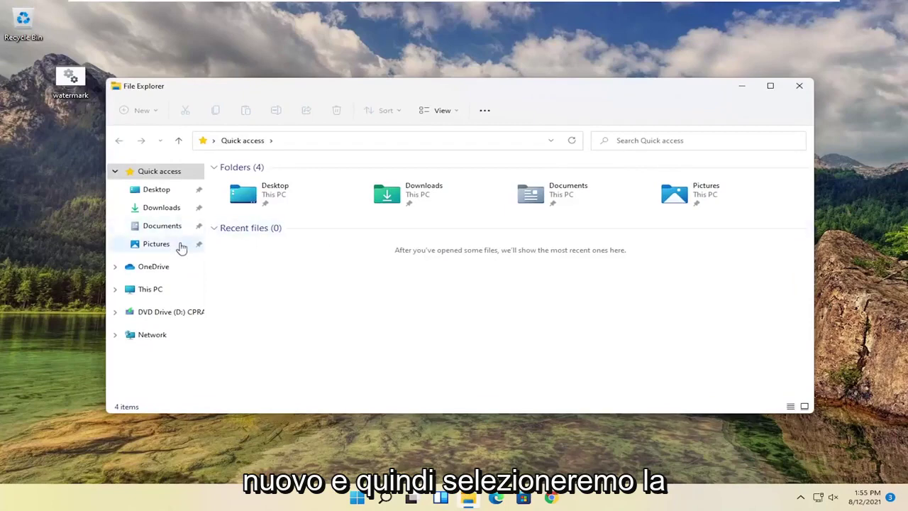
pyautogui.click(156, 225)
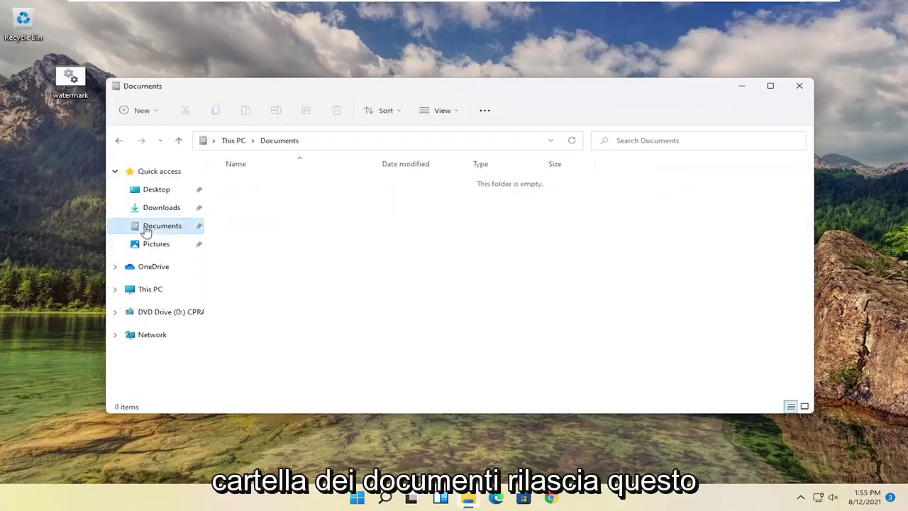
pyautogui.moveTo(70, 83); pyautogui.dragTo(432, 248)
pyautogui.click(798, 86)
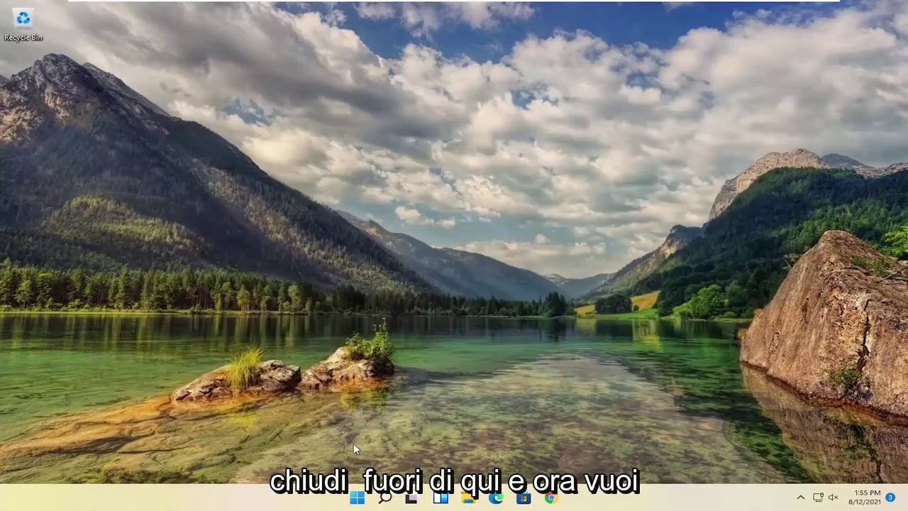
# Step: Launch Task Scheduler by searching 'task sc', then move its window up-left and enlarge it
pyautogui.click(384, 497)
pyautogui.write('t')
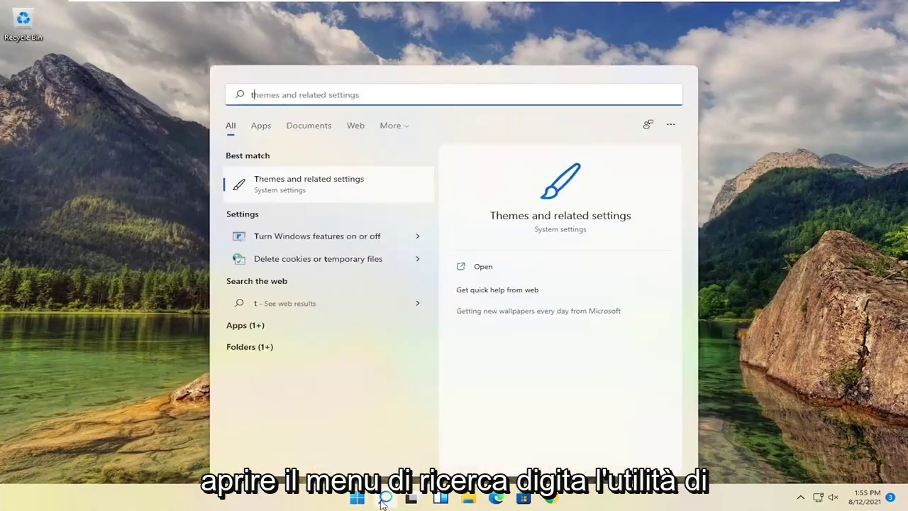
pyautogui.write('ask sc')
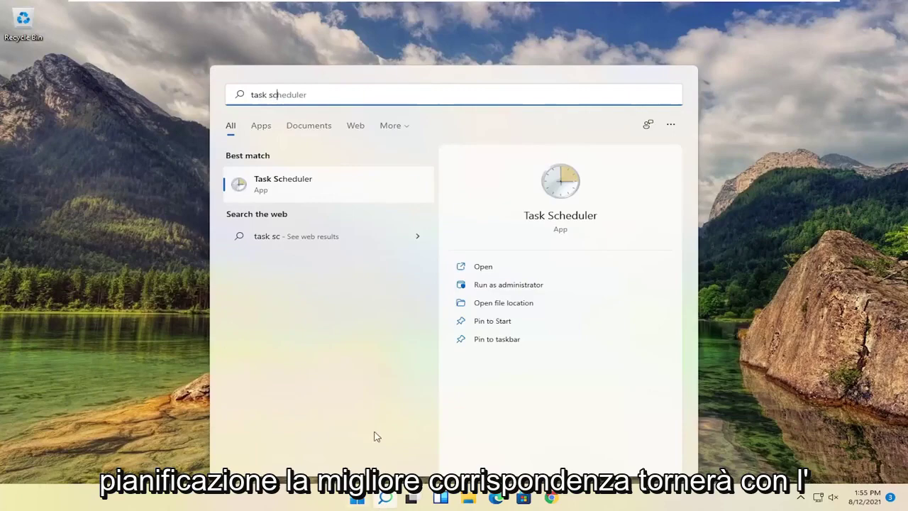
pyautogui.click(275, 186)
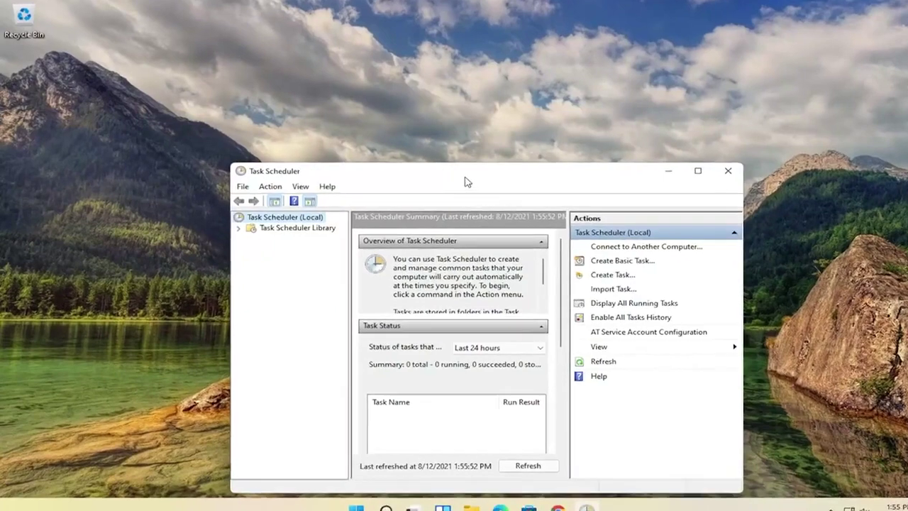
pyautogui.moveTo(467, 183); pyautogui.dragTo(333, 35)
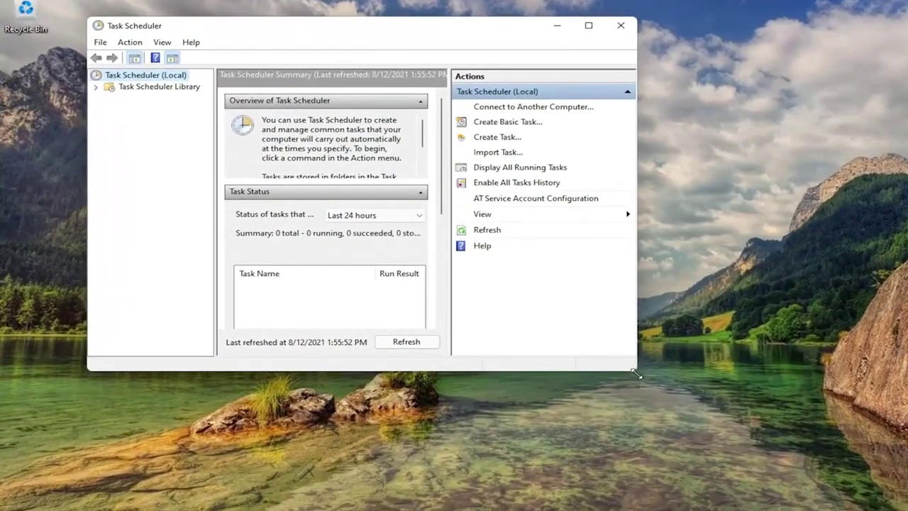
pyautogui.moveTo(636, 374); pyautogui.dragTo(809, 474)
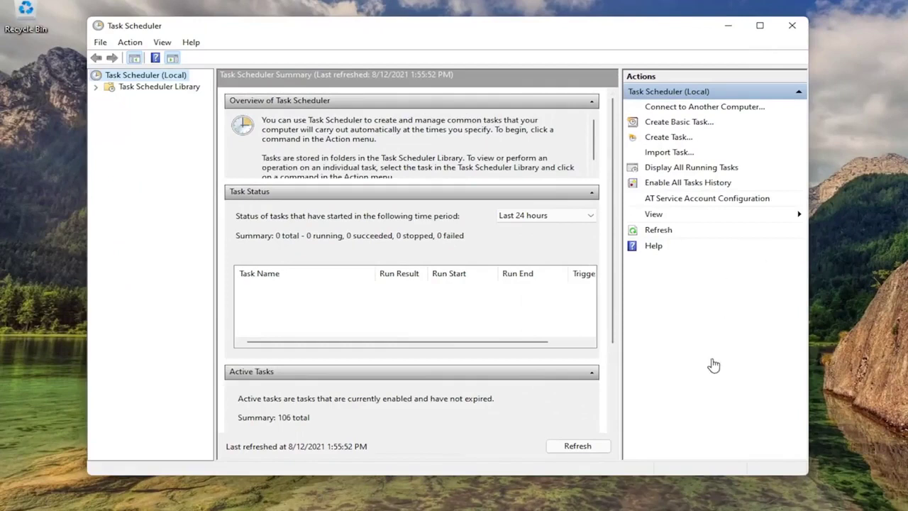
# Step: Create basic task 'Watermark' with a Daily trigger every 1 day and a Start a program action
pyautogui.click(674, 124)
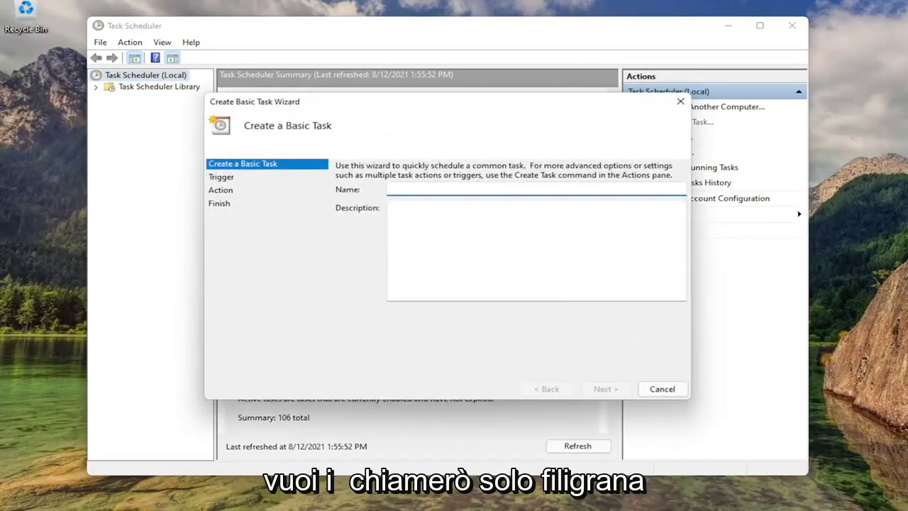
pyautogui.write('Watermark')
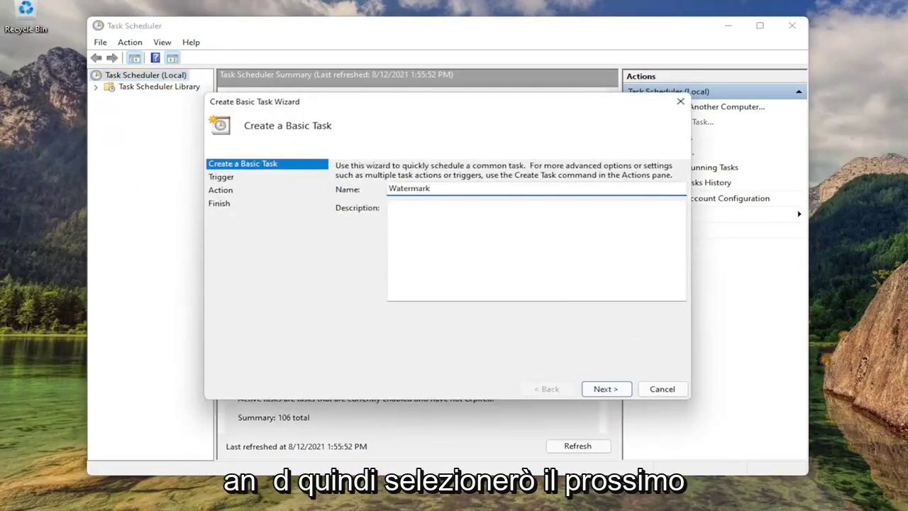
pyautogui.click(605, 389)
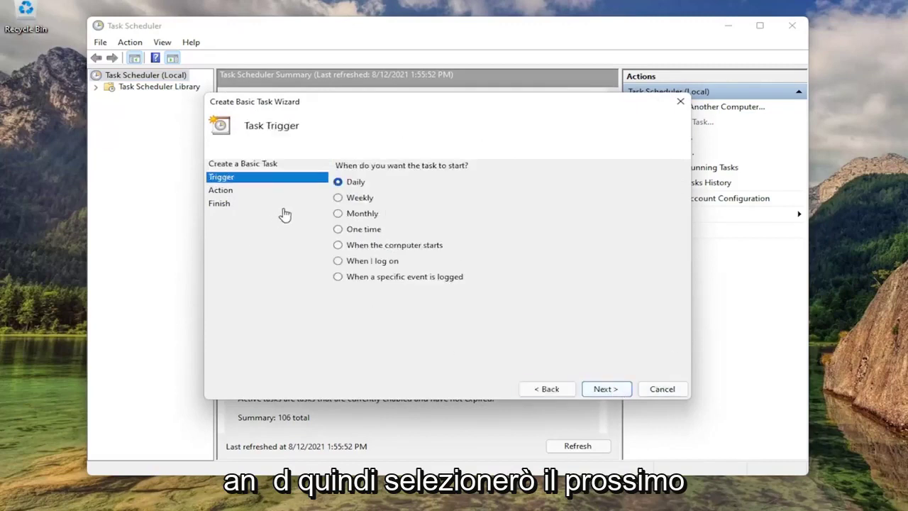
pyautogui.click(606, 389)
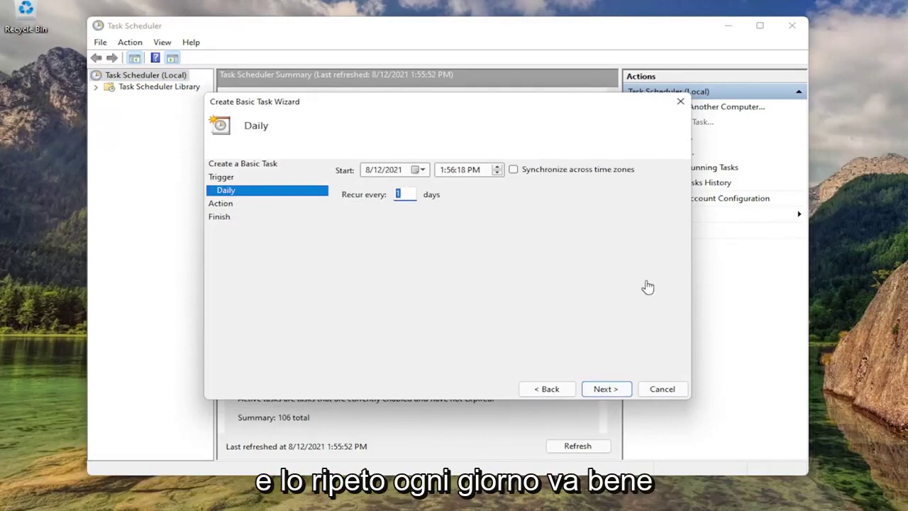
pyautogui.click(599, 393)
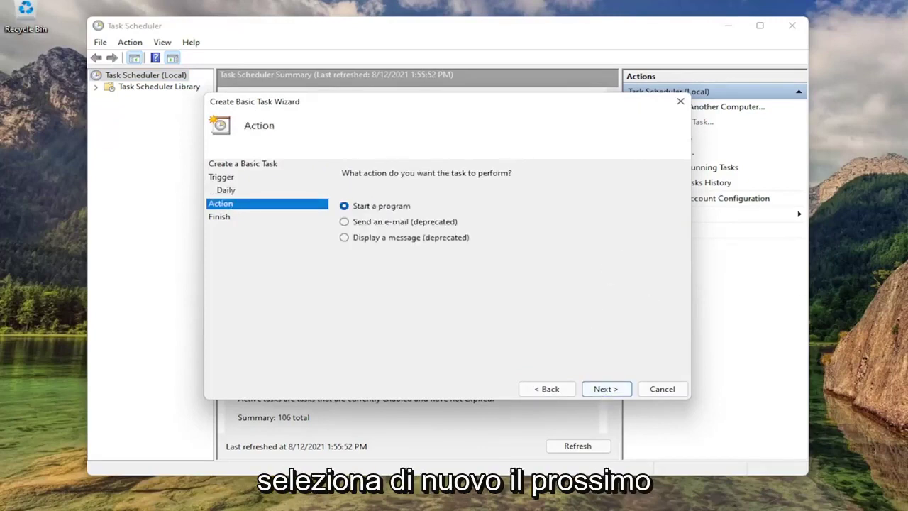
pyautogui.click(548, 392)
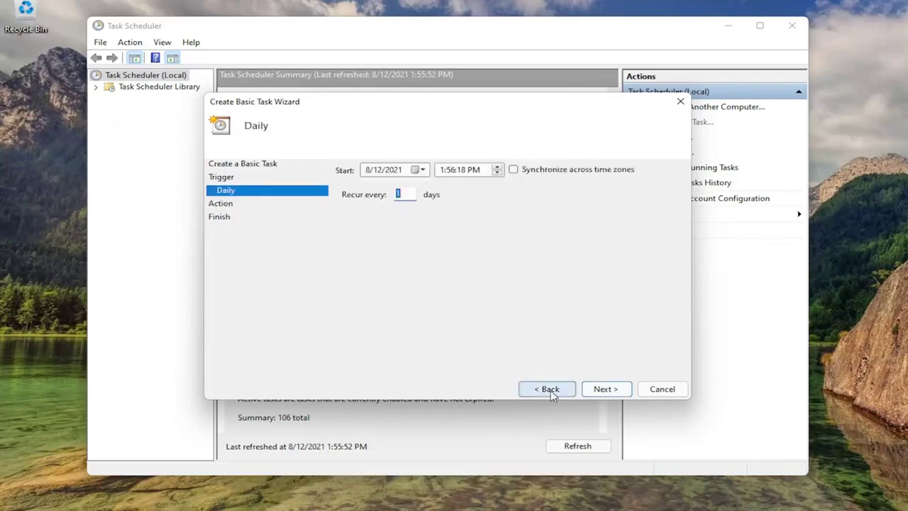
pyautogui.click(604, 388)
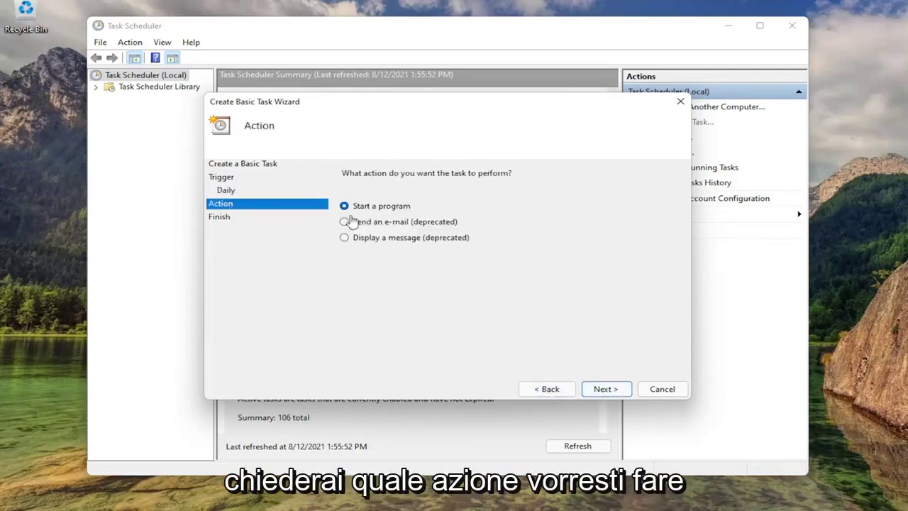
pyautogui.click(602, 388)
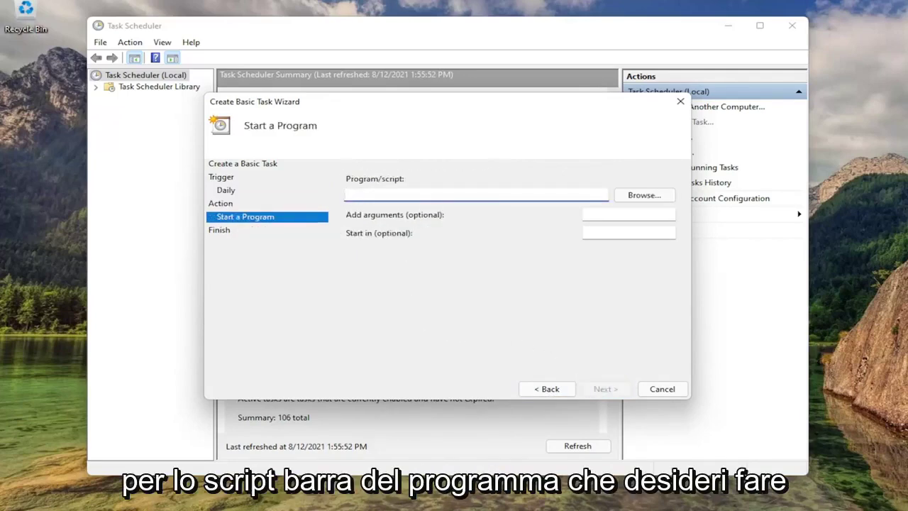
# Step: Browse to Documents and pick watermark.bat as the task's Program/script
pyautogui.click(644, 194)
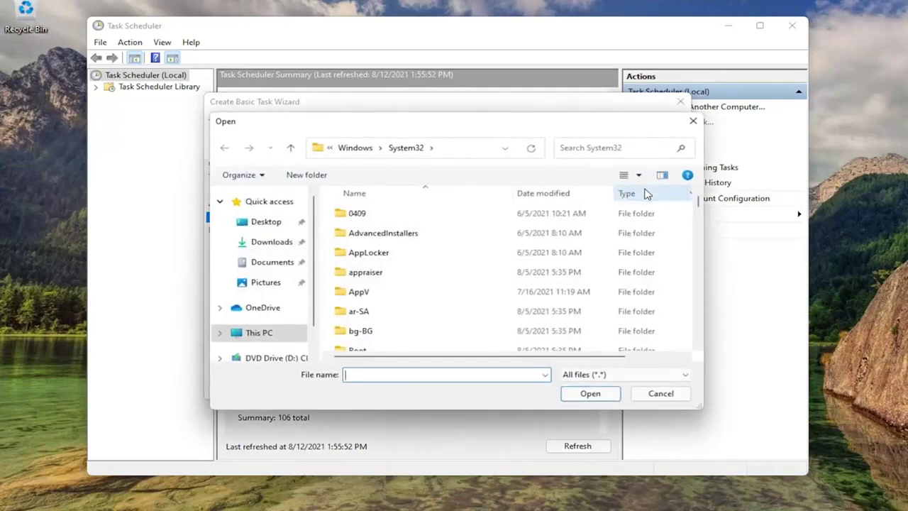
pyautogui.click(264, 264)
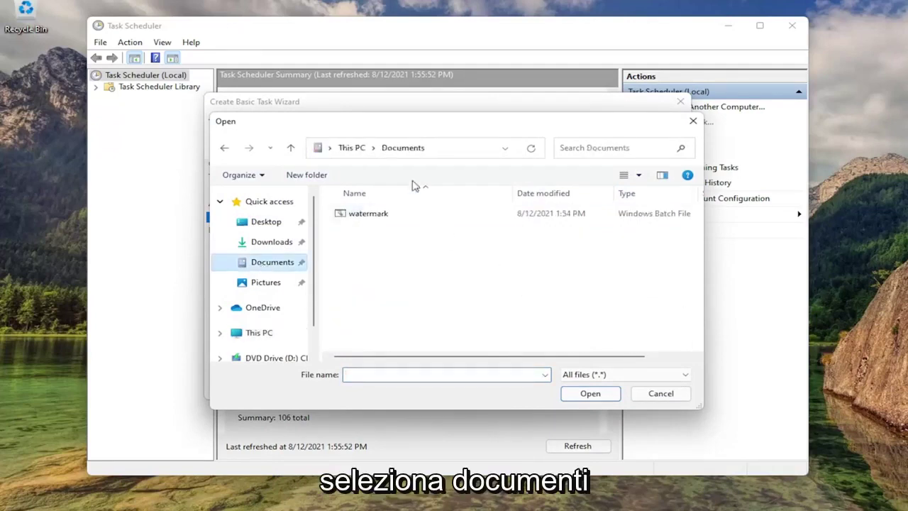
pyautogui.doubleClick(365, 216)
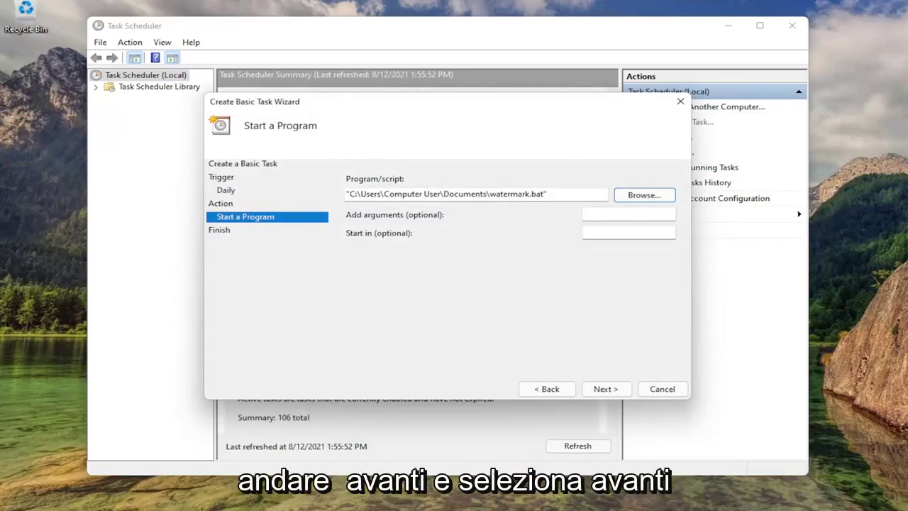
# Step: Finish the Watermark task from its summary and close Task Scheduler
pyautogui.click(601, 389)
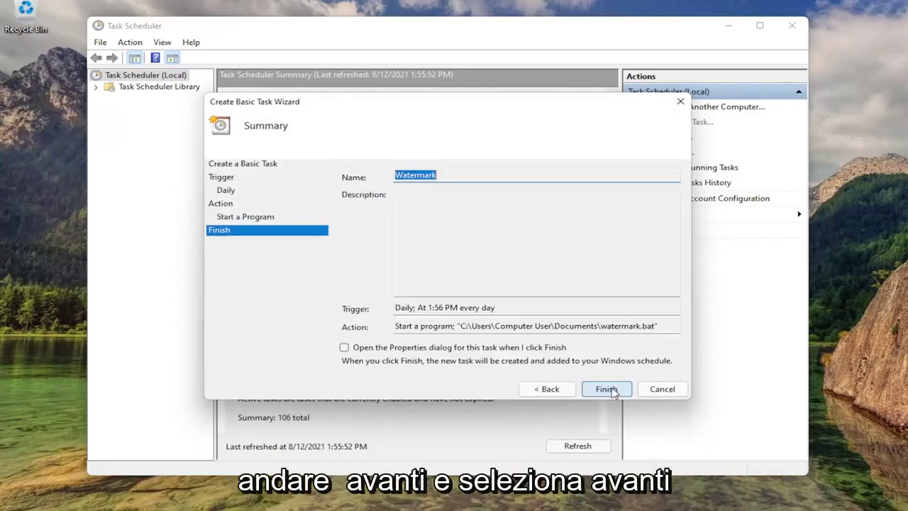
pyautogui.click(608, 391)
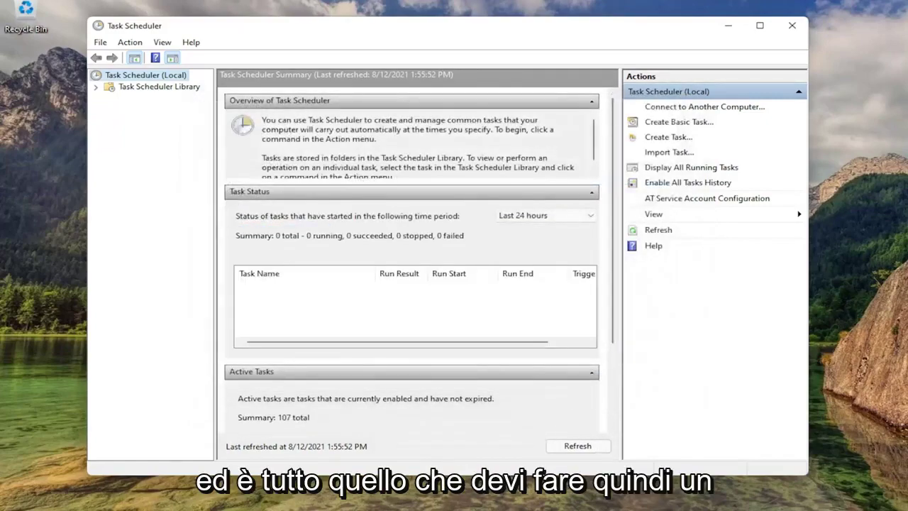
pyautogui.click(790, 26)
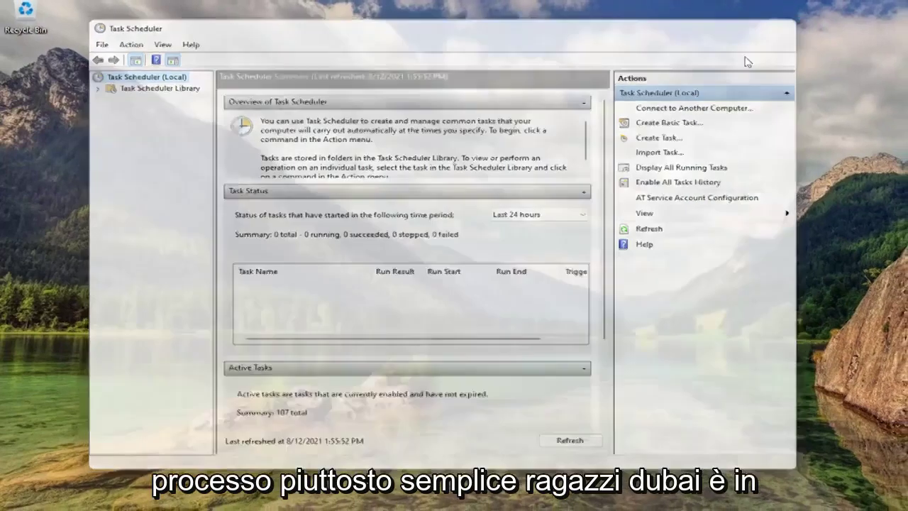